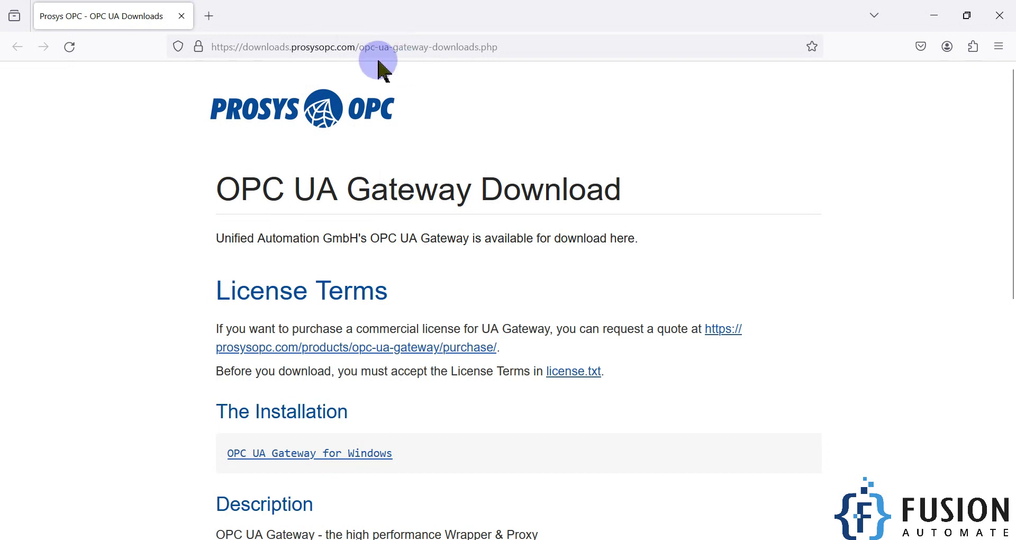
Download the OPC UA Gateway for Windows archive from the Prosys OPC download page
{"action": "scroll", "coordinate": [427, 159], "scroll_direction": "down", "scroll_amount": 3}
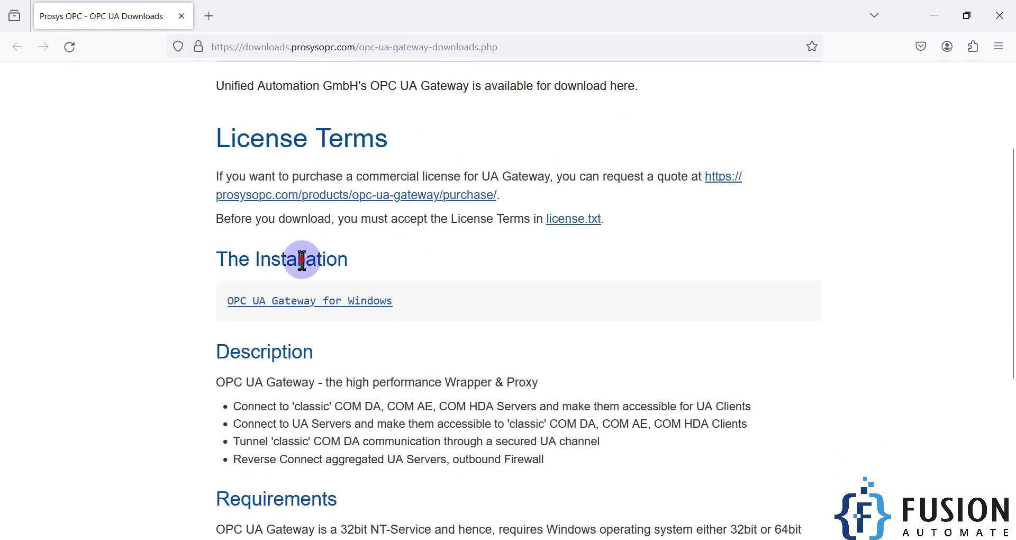
{"action": "triple_click", "coordinate": [302, 260]}
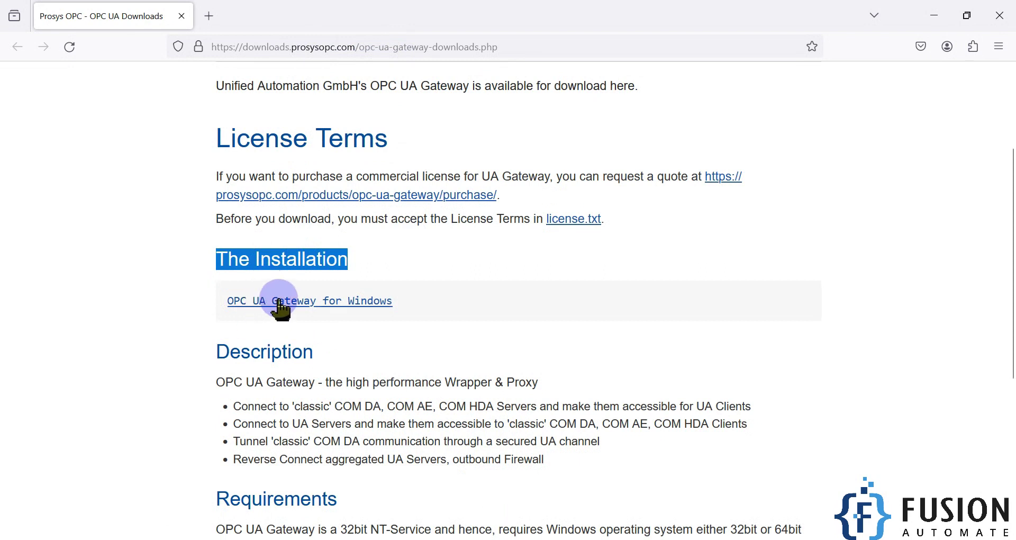
{"action": "left_click", "coordinate": [310, 301]}
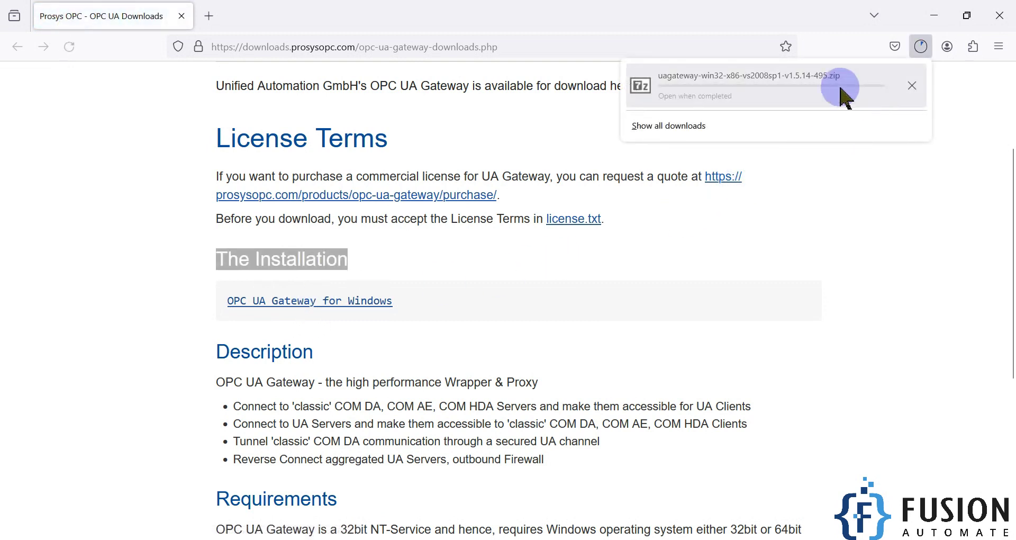
{"action": "right_click", "coordinate": [778, 88]}
{"action": "left_click", "coordinate": [788, 100]}
Launch the UaGateway installer from the extracted uagateway folder on the desktop and minimize the folder and browser windows
{"action": "left_click_drag", "start_coordinate": [703, 2], "coordinate": [740, 43]}
{"action": "left_click", "coordinate": [27, 220]}
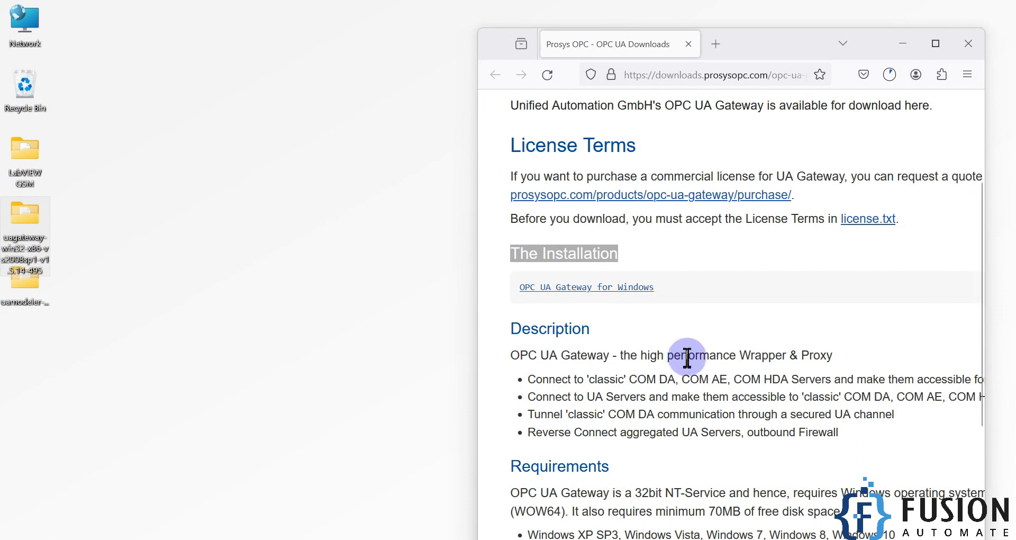
{"action": "left_click_drag", "start_coordinate": [832, 445], "coordinate": [494, 351]}
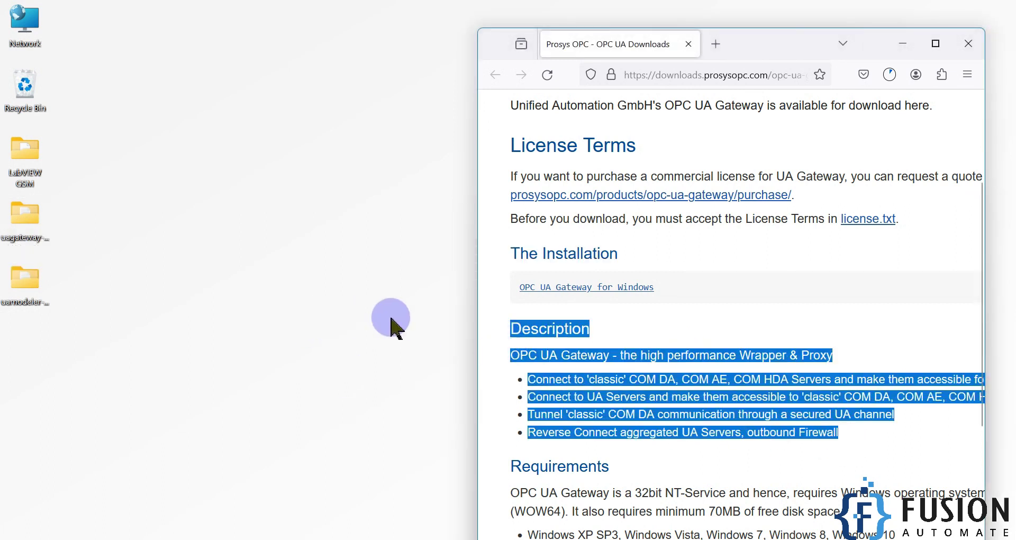
{"action": "double_click", "coordinate": [25, 225]}
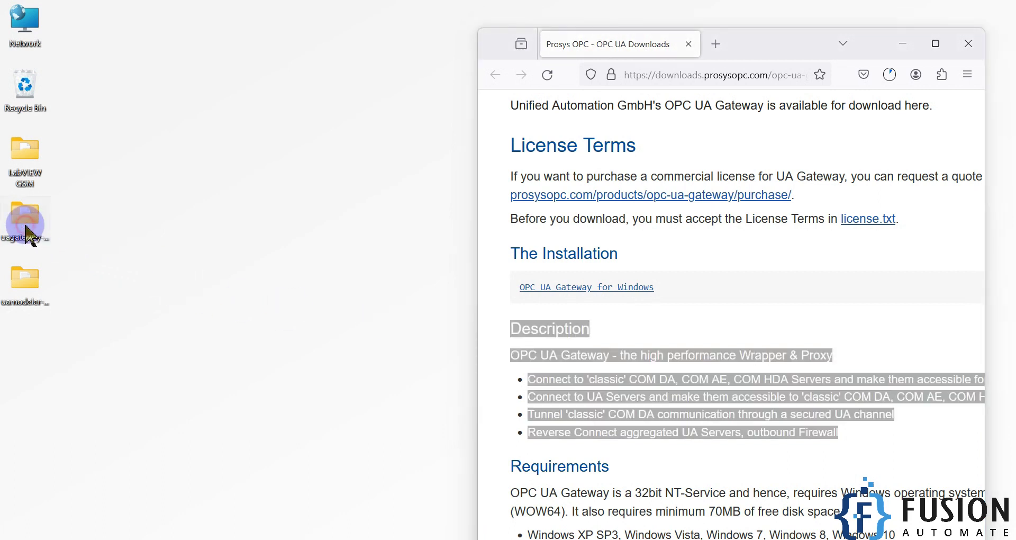
{"action": "left_click", "coordinate": [253, 154]}
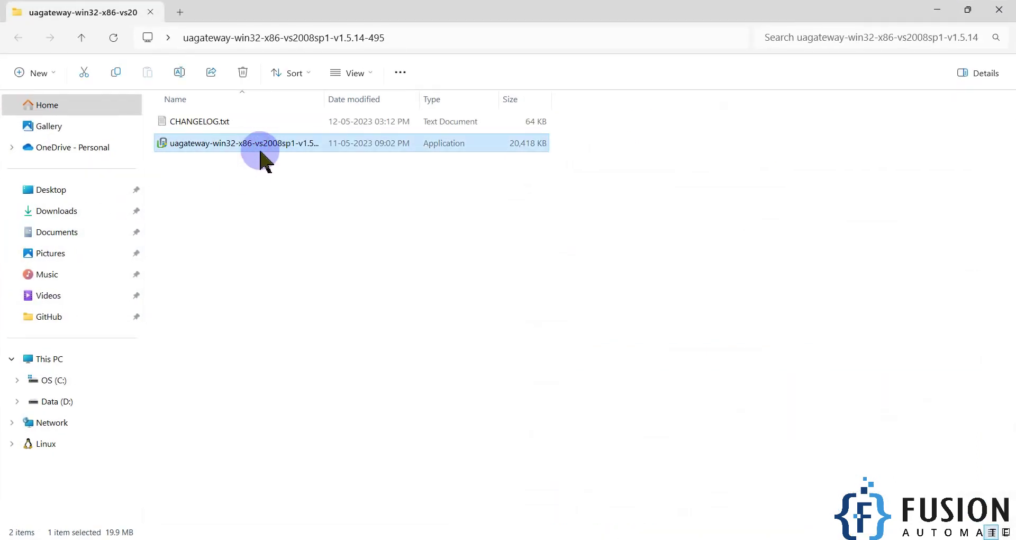
{"action": "double_click", "coordinate": [253, 154]}
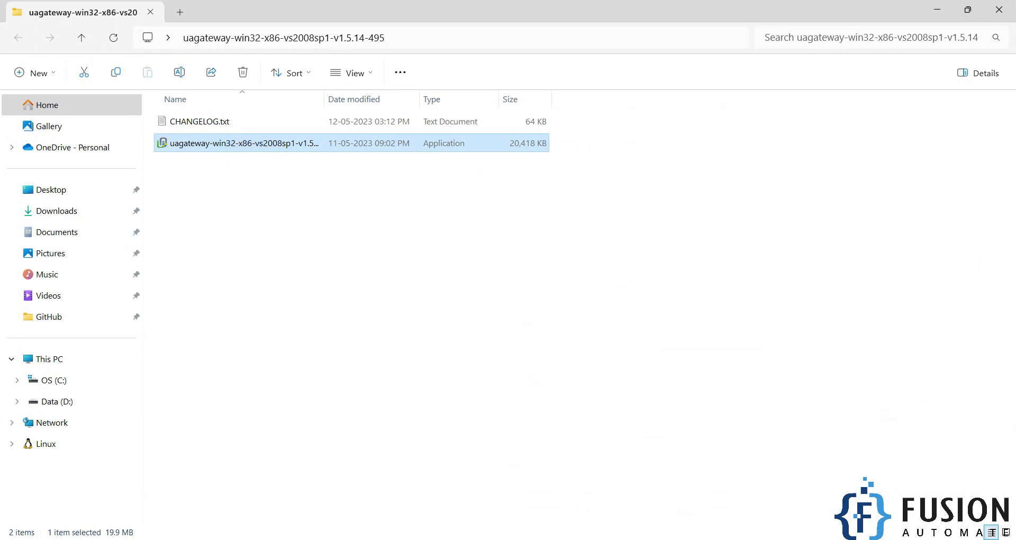
{"action": "left_click", "coordinate": [937, 10]}
{"action": "left_click", "coordinate": [901, 39]}
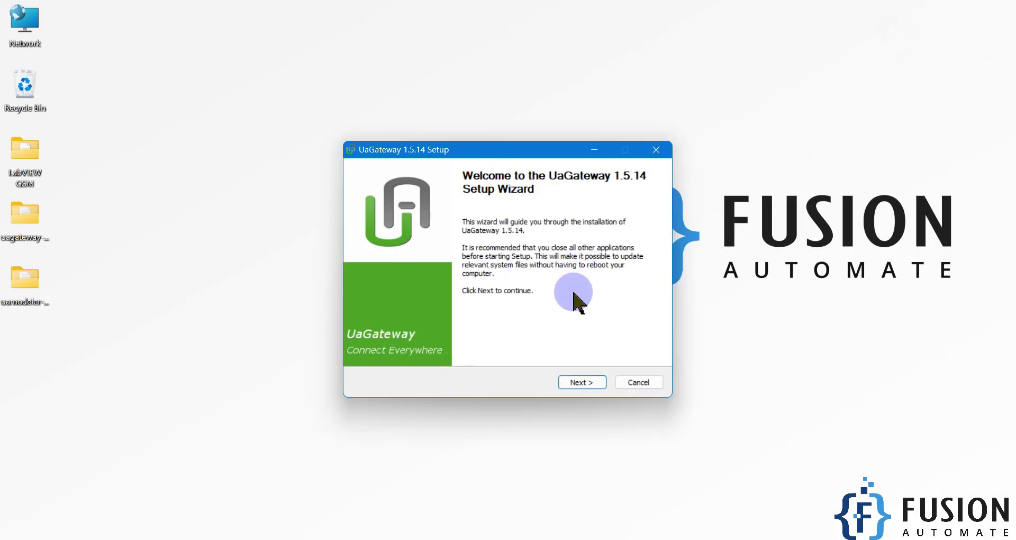
Accept the UaGateway license agreement and continue with all UaGateway and Third-Party components after expanding both groups
{"action": "left_click", "coordinate": [573, 379]}
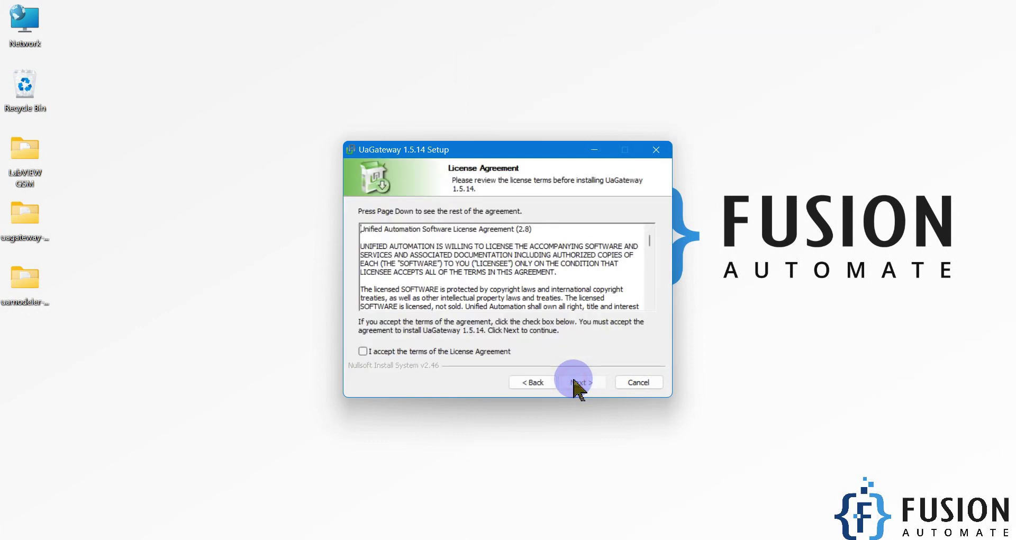
{"action": "left_click", "coordinate": [411, 352]}
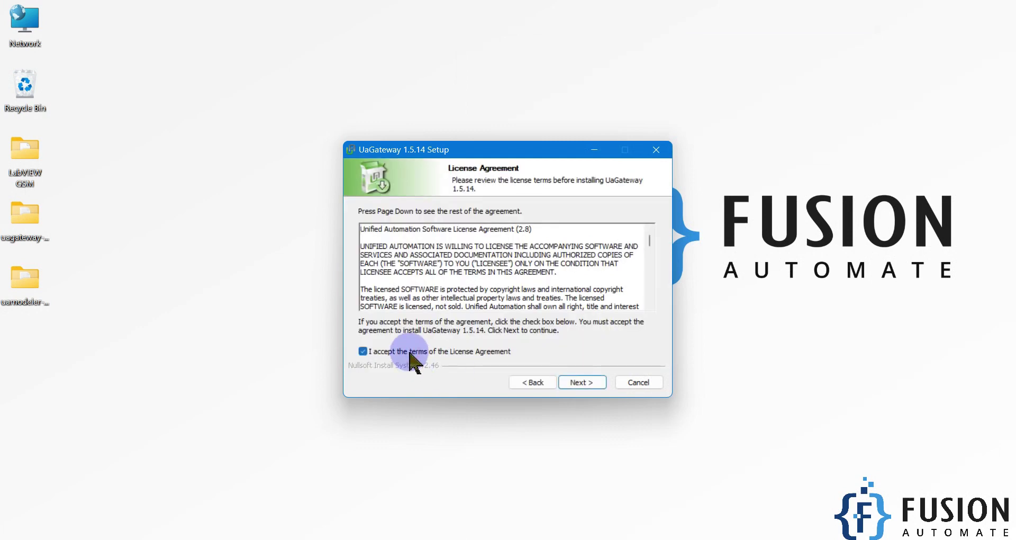
{"action": "left_click", "coordinate": [589, 383]}
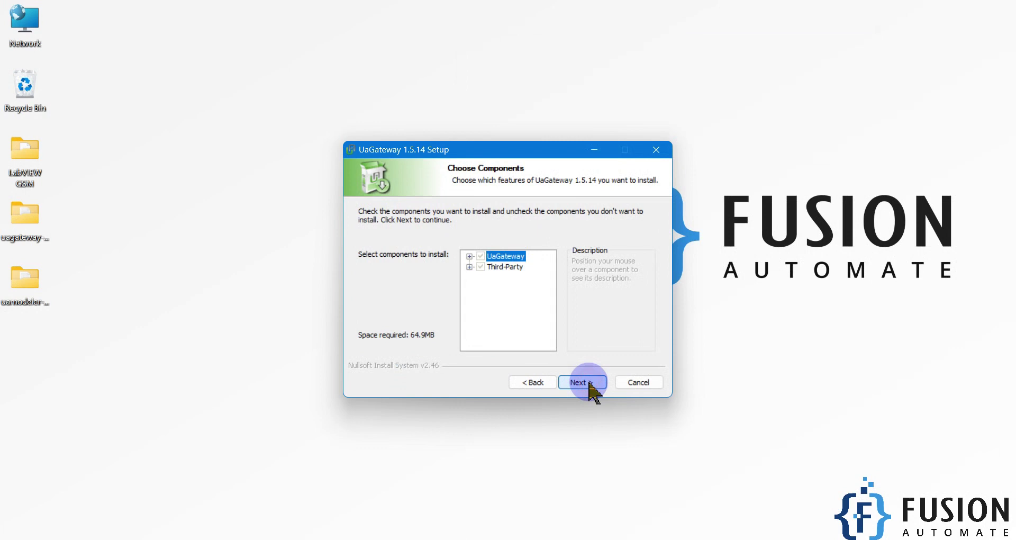
{"action": "left_click", "coordinate": [469, 256]}
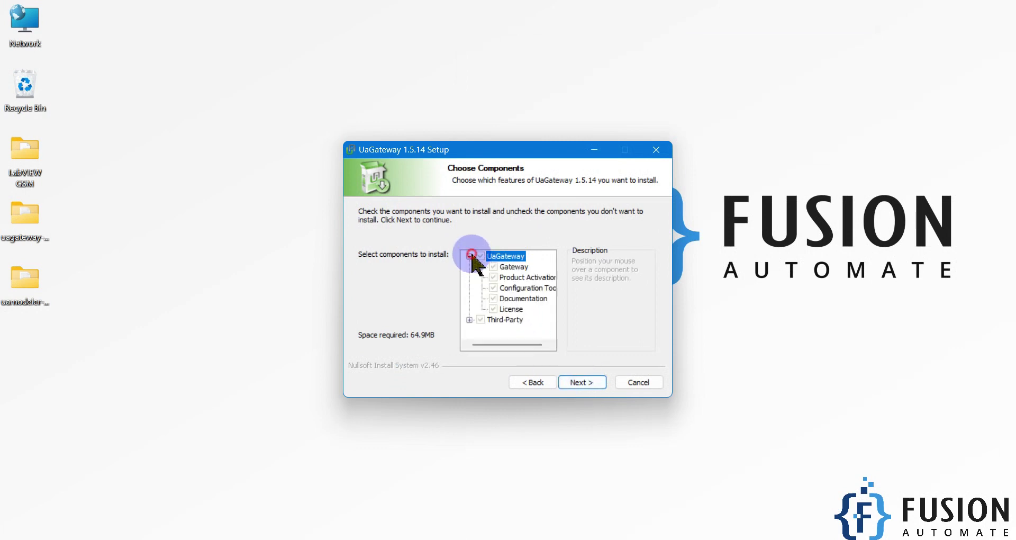
{"action": "left_click", "coordinate": [470, 319]}
{"action": "scroll", "coordinate": [487, 268], "scroll_direction": "up", "scroll_amount": 1}
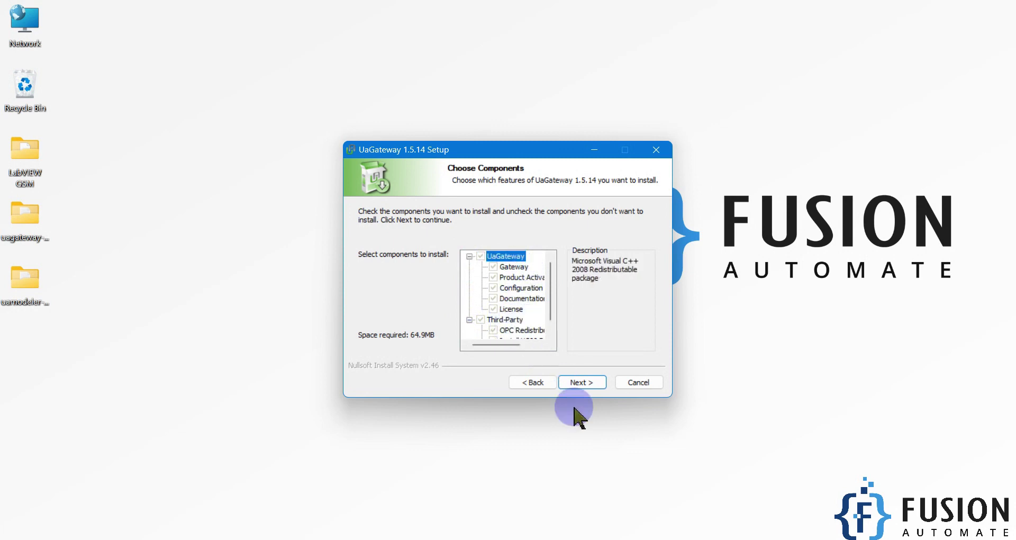
{"action": "left_click", "coordinate": [579, 383]}
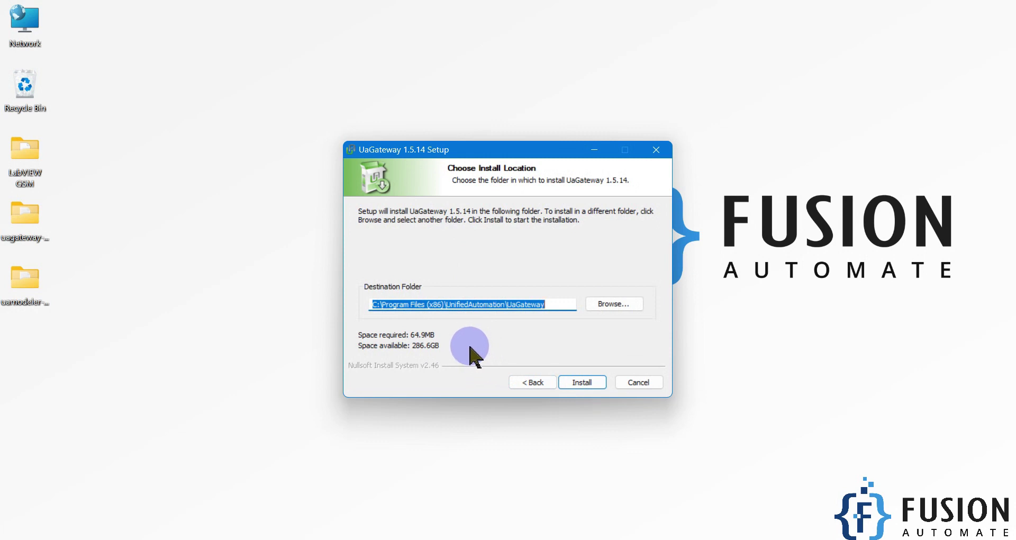
Set the destination folder to D:\Program Files (x86)\UnifiedAutomation\UaGateway and start the installation
{"action": "left_click", "coordinate": [373, 304]}
{"action": "key", "text": "BackSpace"}
{"action": "type", "text": "D"}
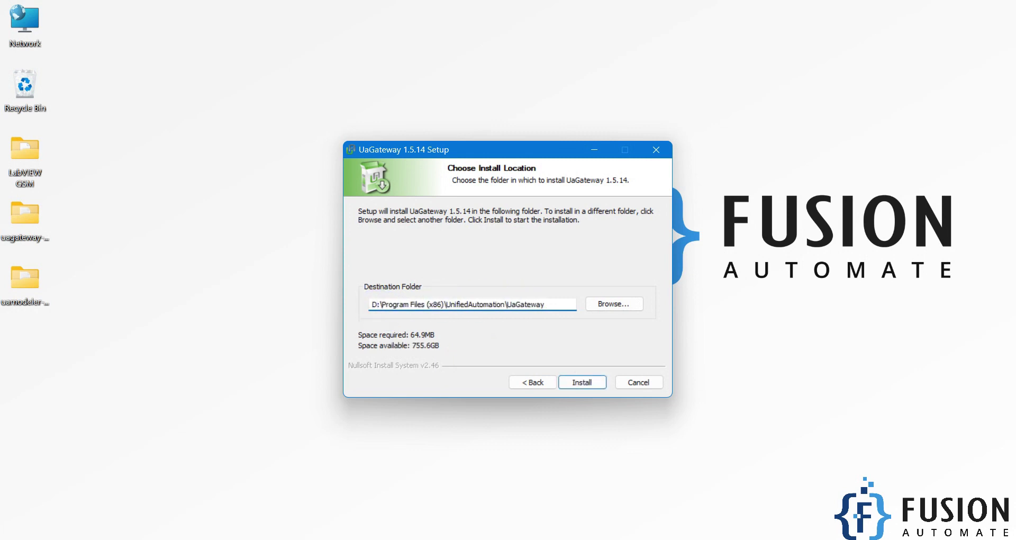
{"action": "left_click", "coordinate": [588, 383]}
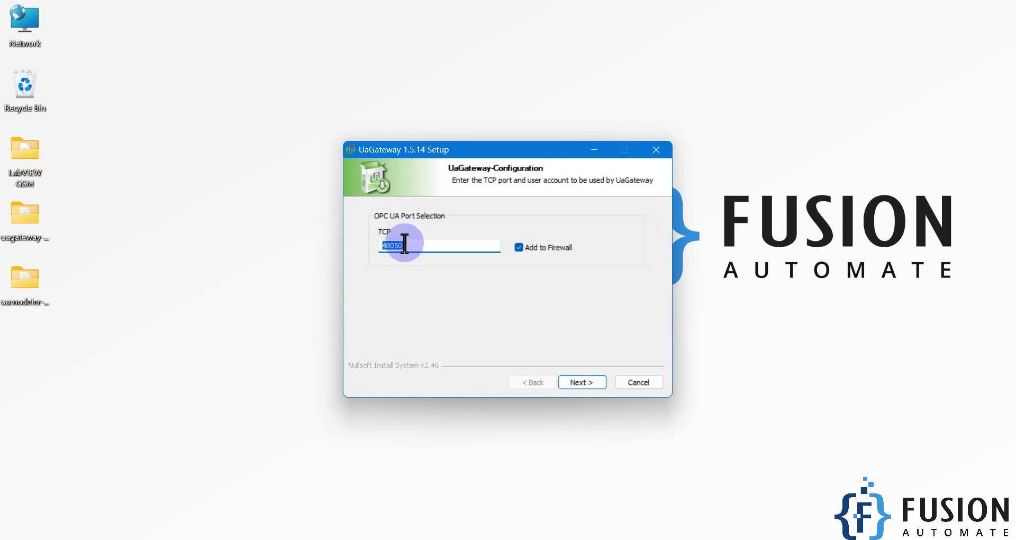
Keep TCP port 48050 with the firewall exception and finish the setup without showing the readme
{"action": "left_click", "coordinate": [600, 380]}
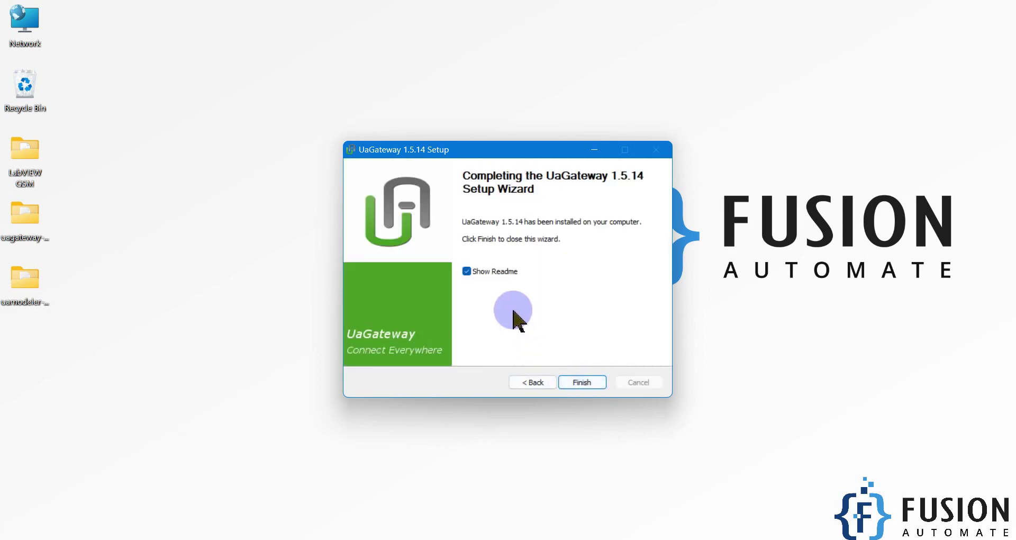
{"action": "left_click", "coordinate": [468, 272]}
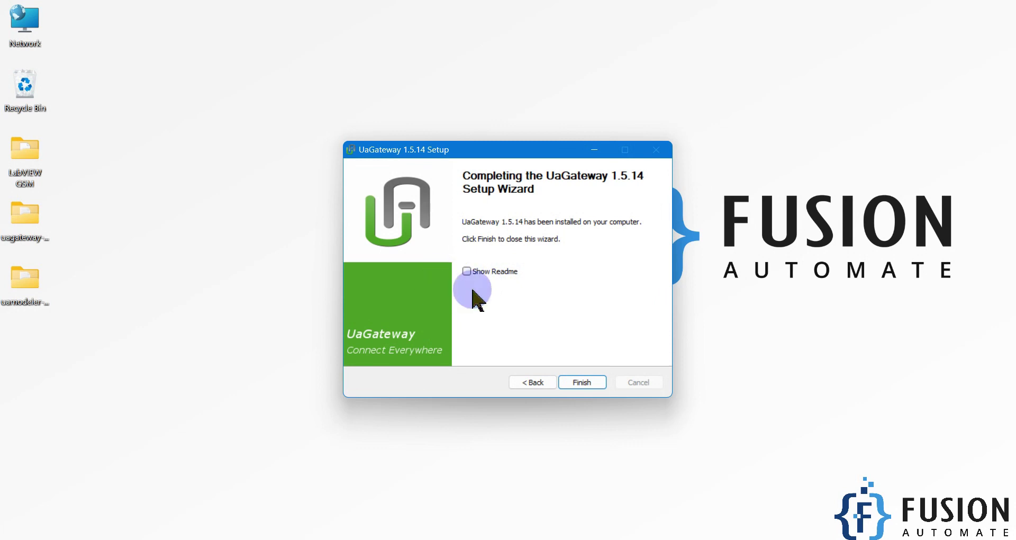
{"action": "left_click", "coordinate": [583, 383]}
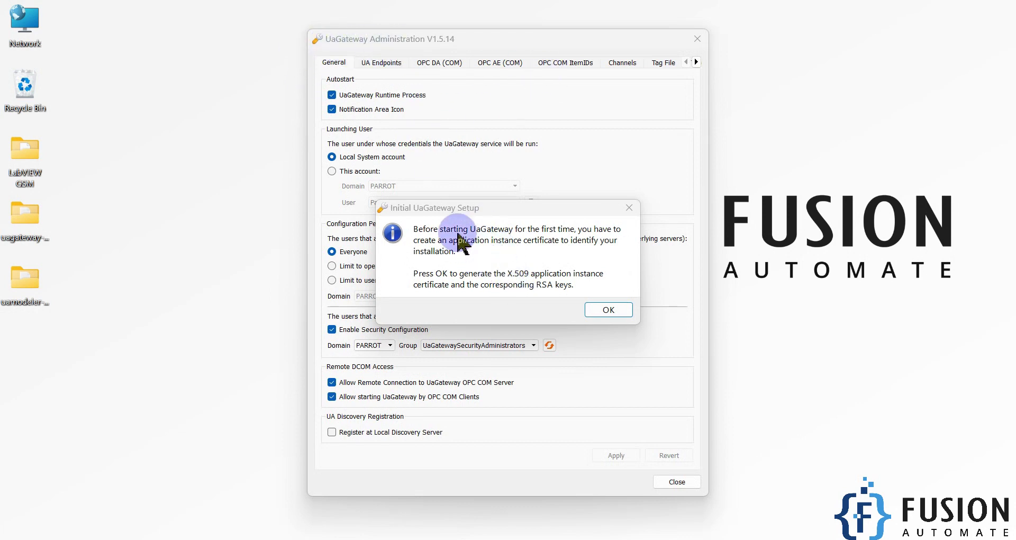
Generate the UaGateway application instance certificate with organization Fusion Automate and country IN
{"action": "left_click", "coordinate": [608, 310]}
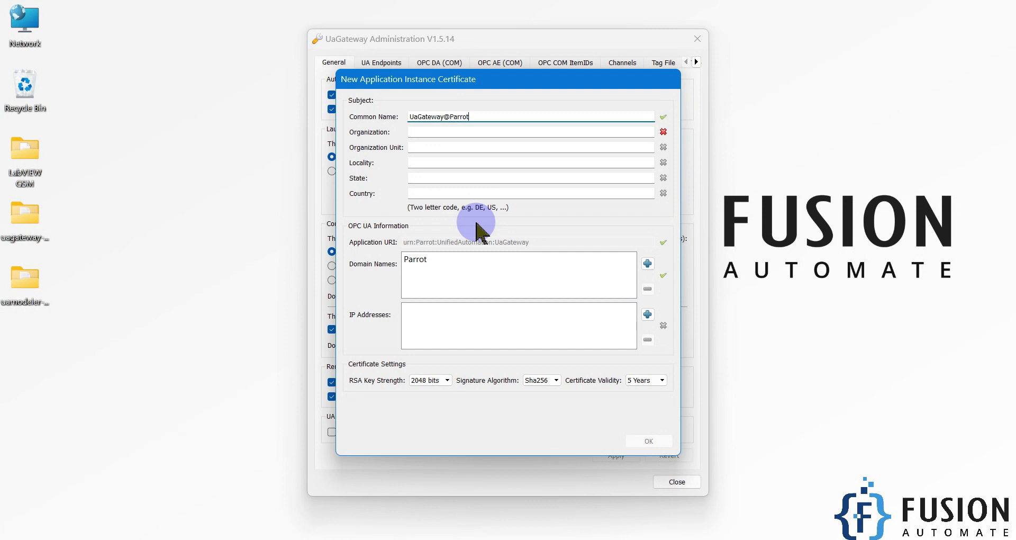
{"action": "left_click", "coordinate": [489, 136]}
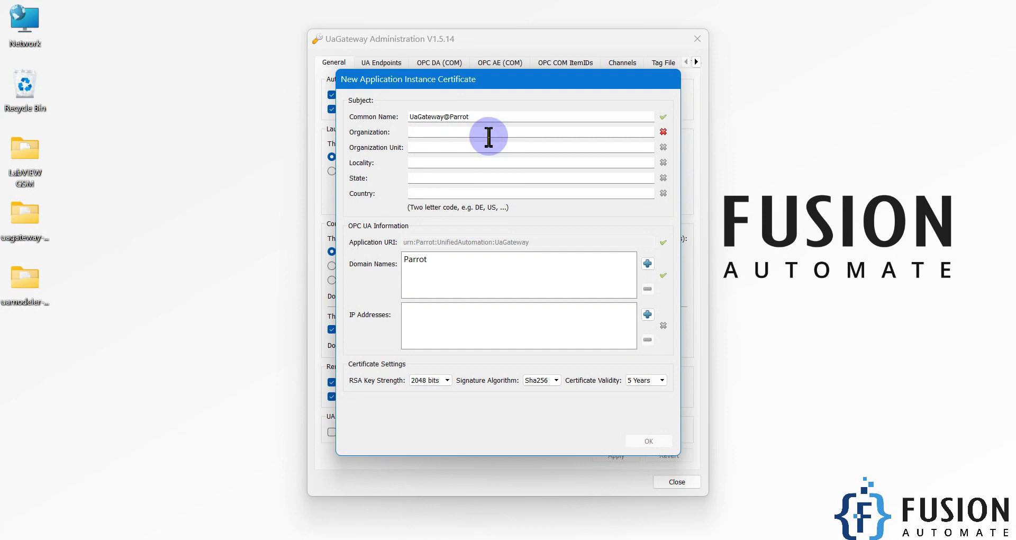
{"action": "type", "text": "Fusion Automate"}
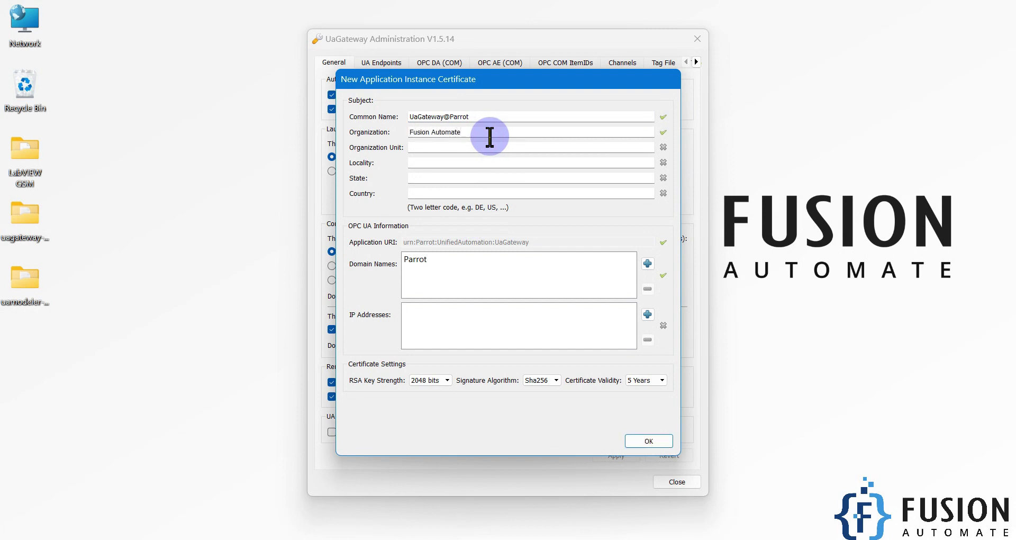
{"action": "left_click", "coordinate": [472, 192]}
{"action": "type", "text": "IN"}
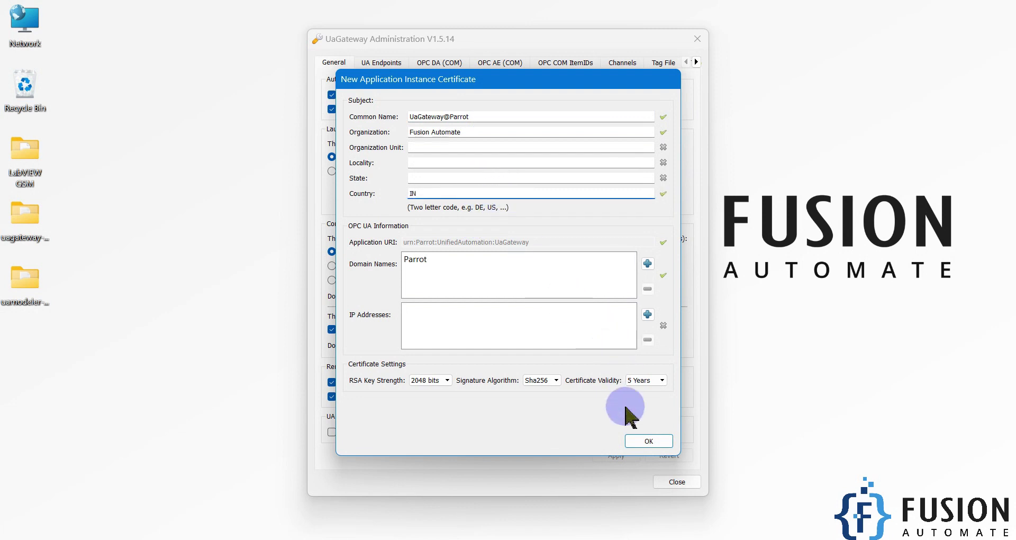
{"action": "left_click", "coordinate": [646, 441]}
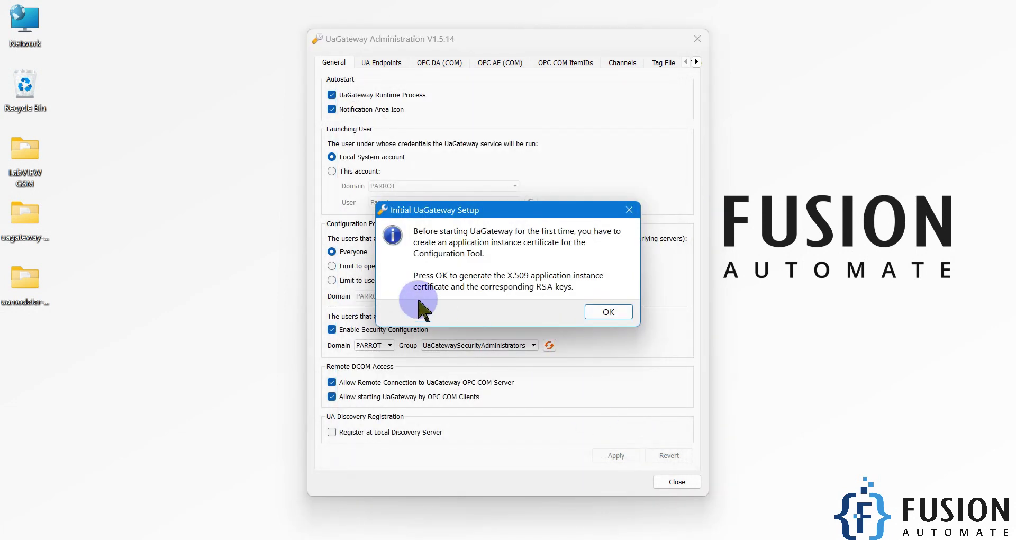
Generate the Configuration Tool's application instance certificate with organization Fusion Automate and country US, and dismiss the user context notice
{"action": "left_click", "coordinate": [608, 312]}
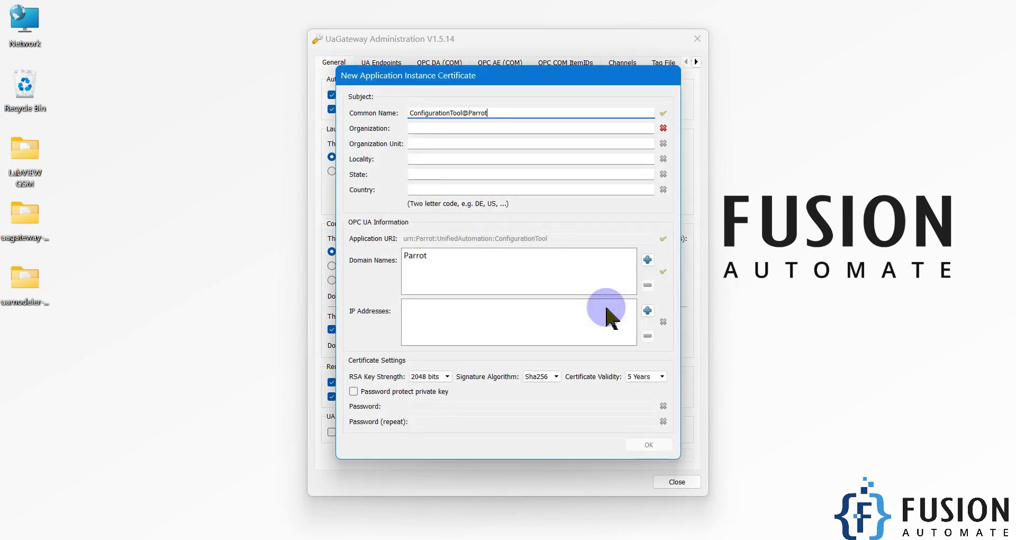
{"action": "left_click", "coordinate": [459, 128]}
{"action": "type", "text": "Fusion Automate"}
{"action": "left_click", "coordinate": [453, 189]}
{"action": "type", "text": "US"}
{"action": "left_click", "coordinate": [649, 444]}
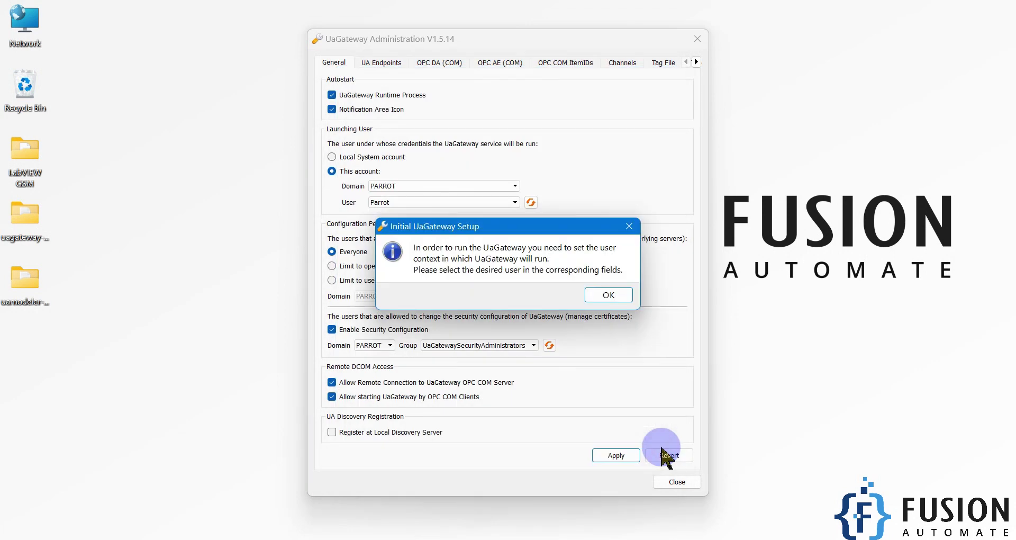
{"action": "left_click", "coordinate": [608, 294]}
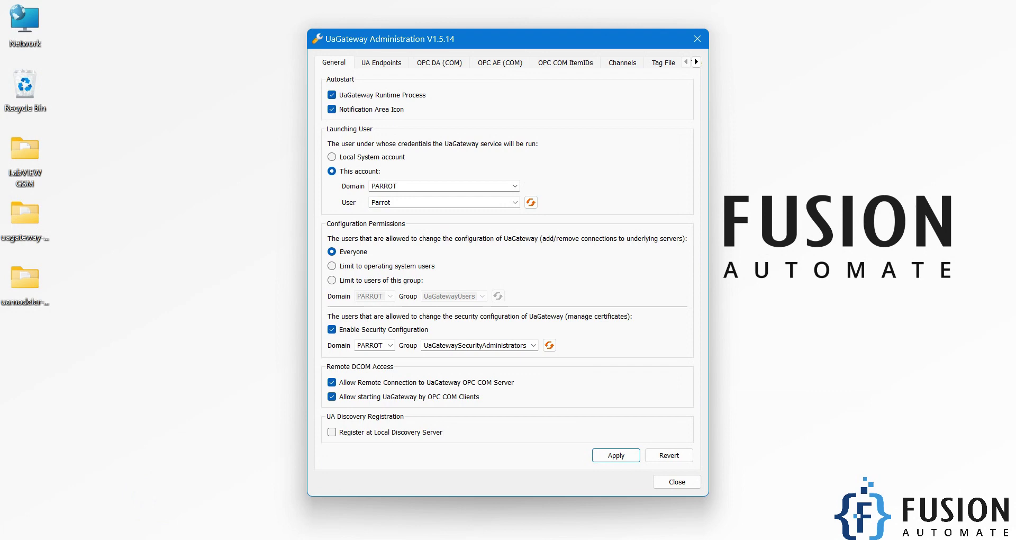
Review the OPC UA Gateway Download page heading and address in the browser, and minimize the browser
{"action": "left_click", "coordinate": [161, 539]}
{"action": "scroll", "coordinate": [608, 220], "scroll_direction": "up", "scroll_amount": 4}
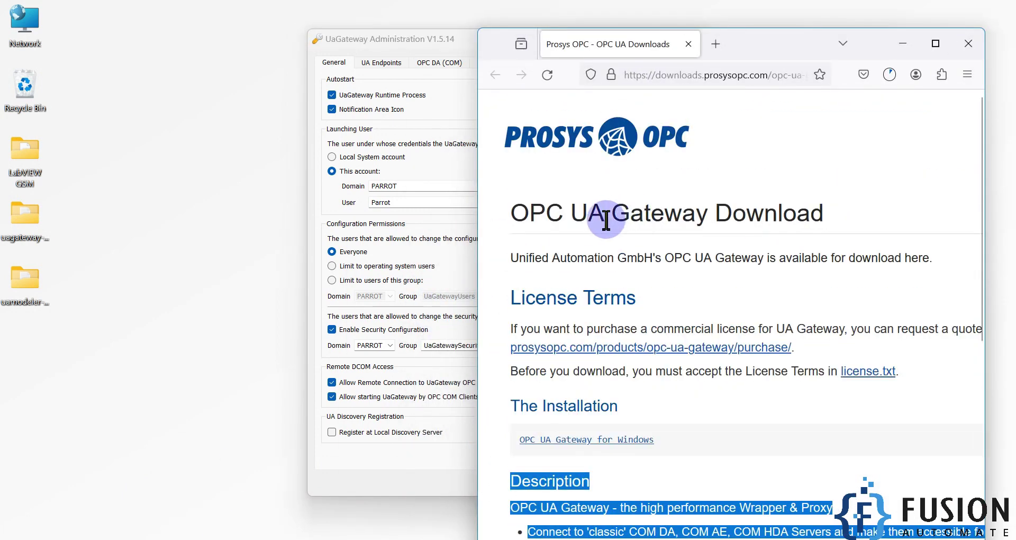
{"action": "left_click", "coordinate": [606, 217]}
{"action": "triple_click", "coordinate": [606, 217]}
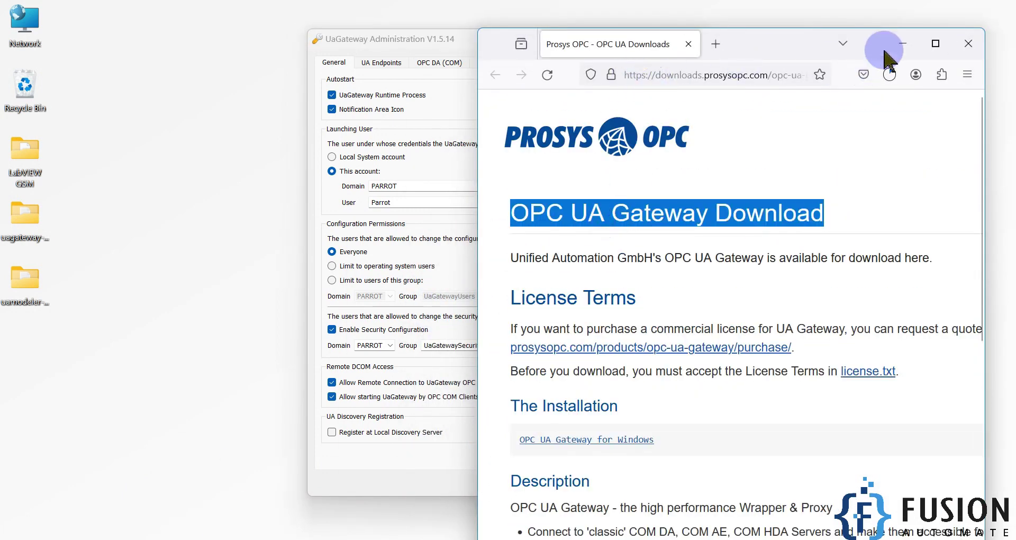
{"action": "left_click", "coordinate": [936, 44]}
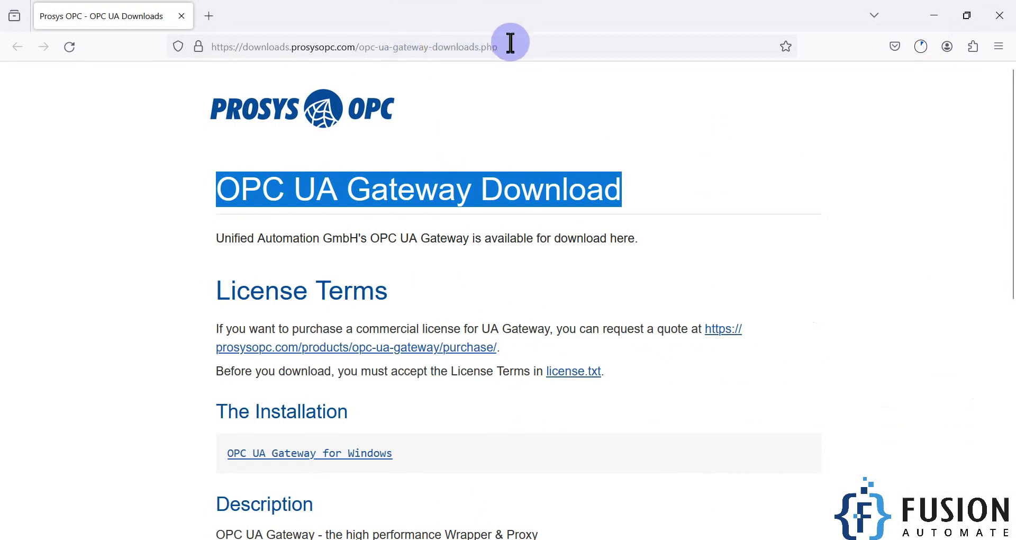
{"action": "left_click", "coordinate": [496, 199]}
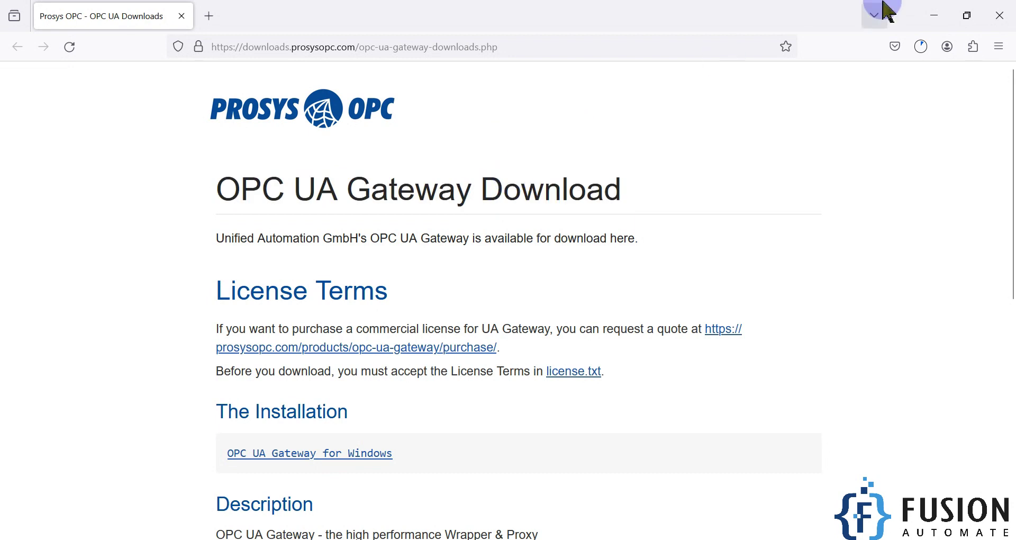
{"action": "left_click", "coordinate": [922, 22]}
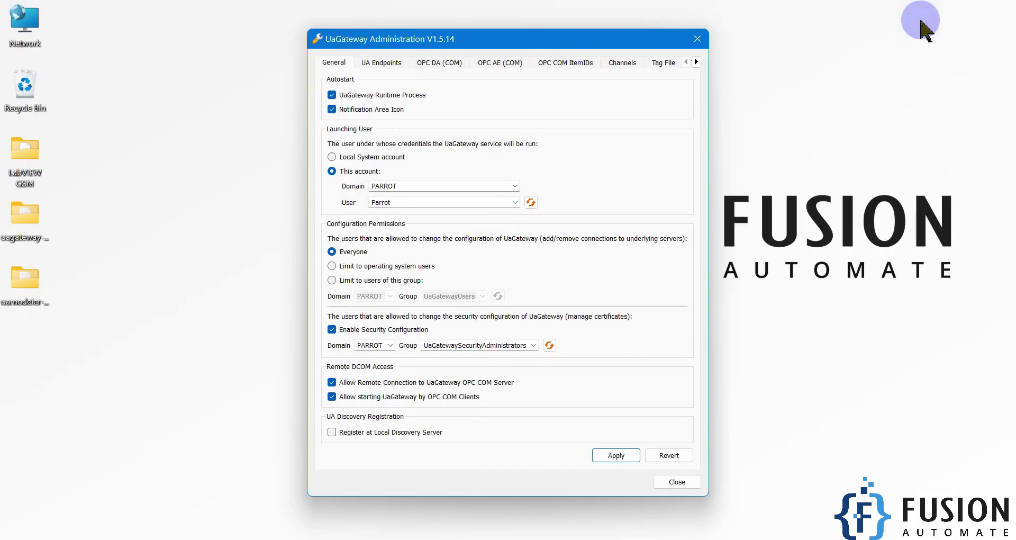
Select the uamodeler folder on the desktop and minimize all open windows
{"action": "left_click", "coordinate": [49, 307]}
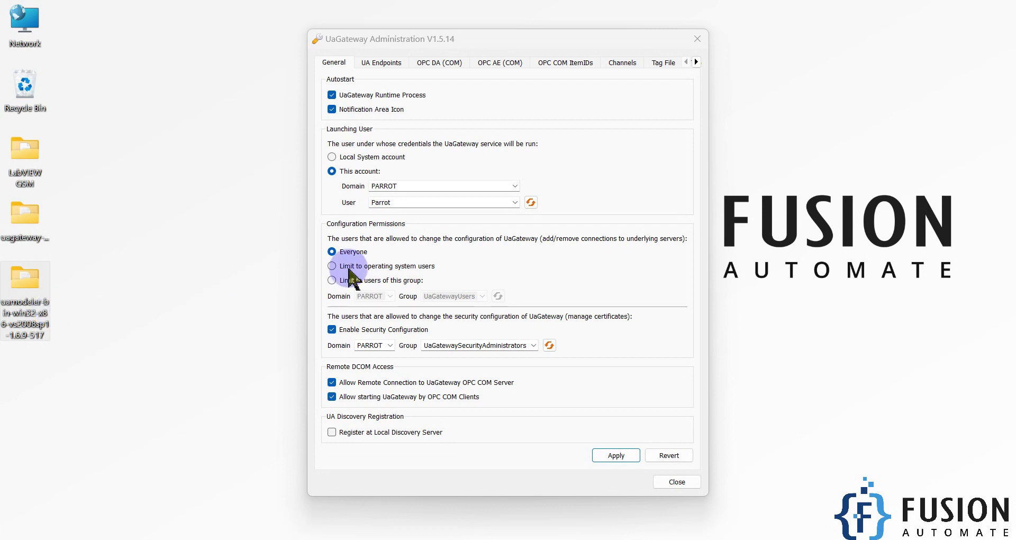
{"action": "key", "text": "super+d"}
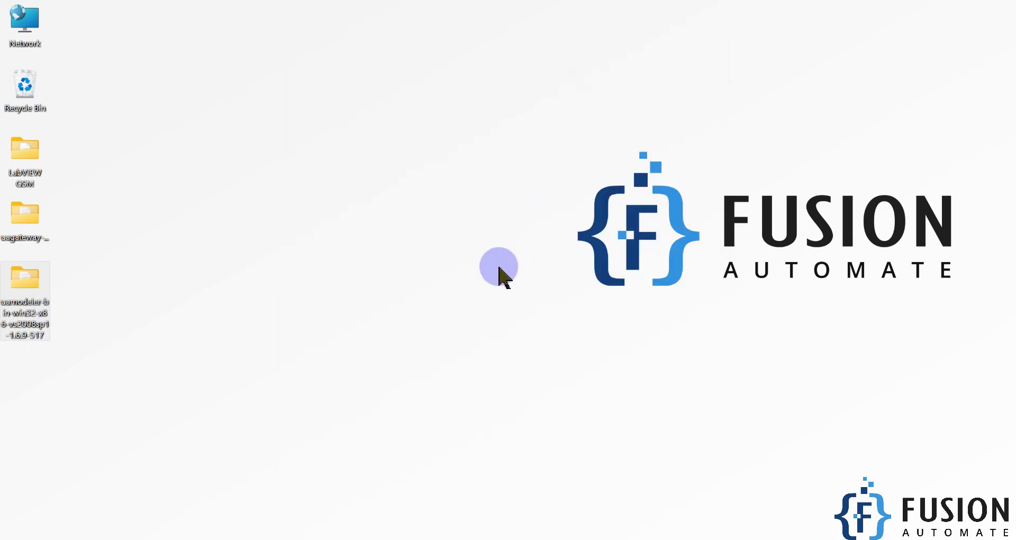